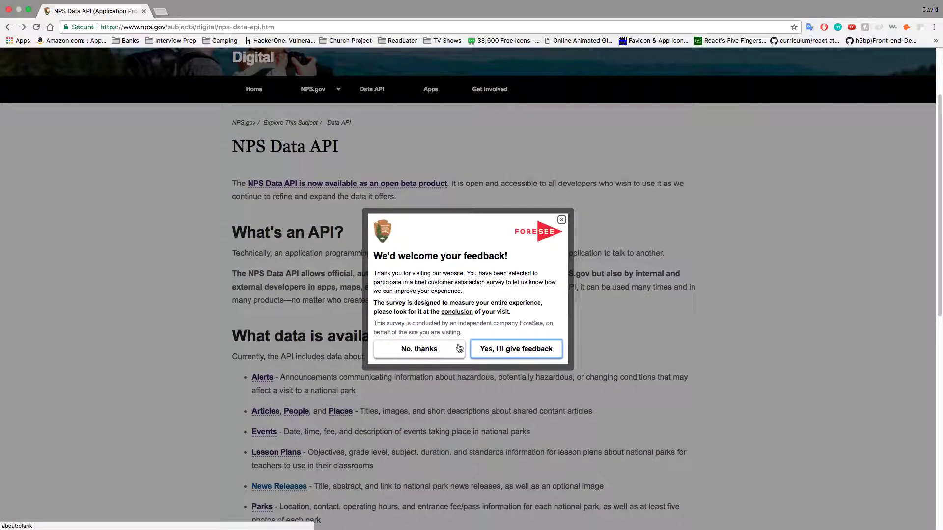
Decline the ForeSee feedback survey and go to the NPS Data API developer website.
click(419, 348)
scroll(518, 349, down, 3)
scroll(518, 346, down, 4)
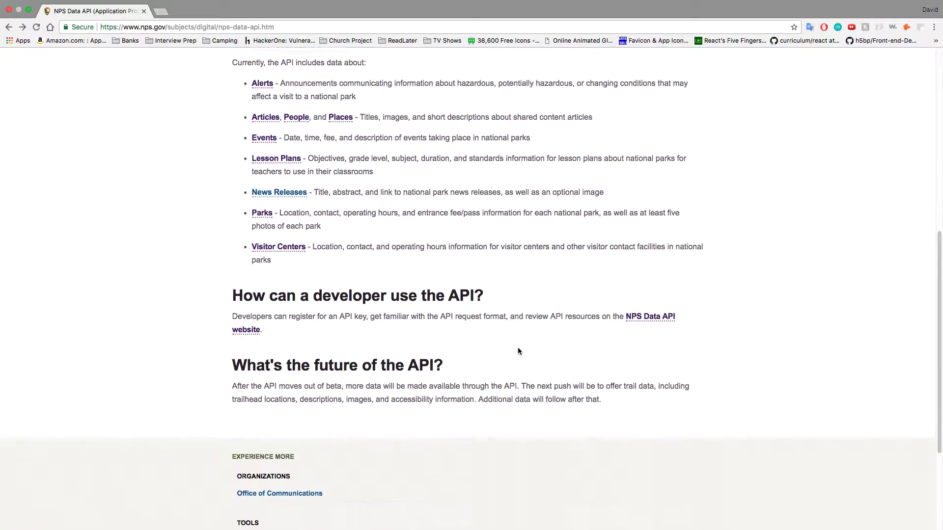
click(647, 318)
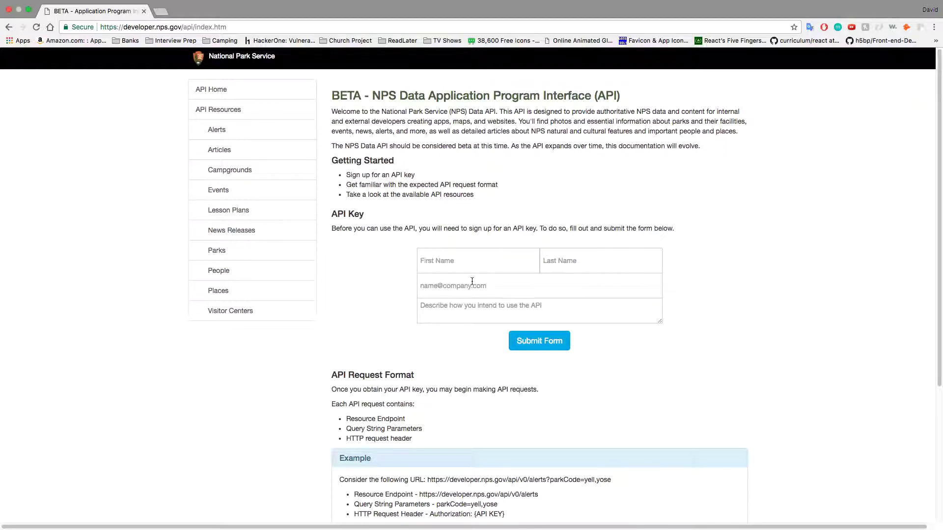
Type practice text 'hlhlhl' into the API-use box, then delete it again.
click(537, 306)
text(hlhlhl)
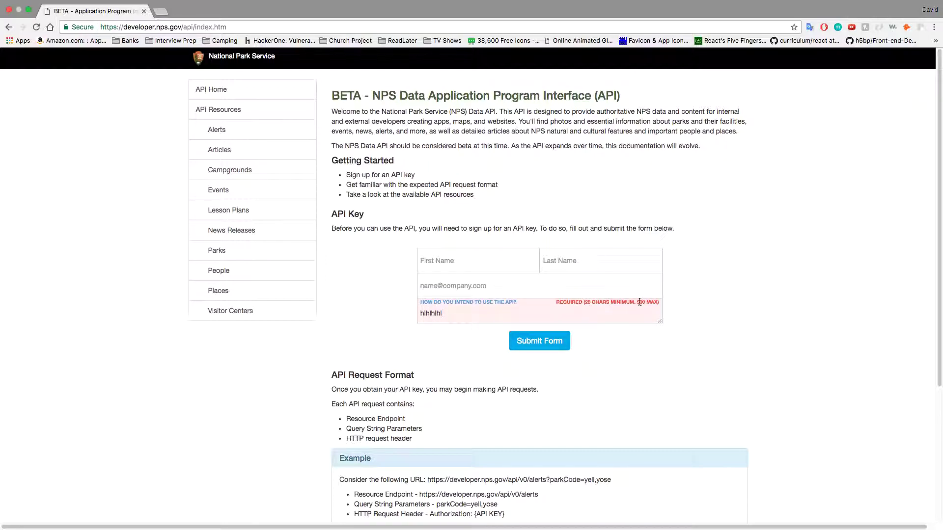
double_click(430, 313)
scroll(371, 278, down, 4)
scroll(370, 278, up, 4)
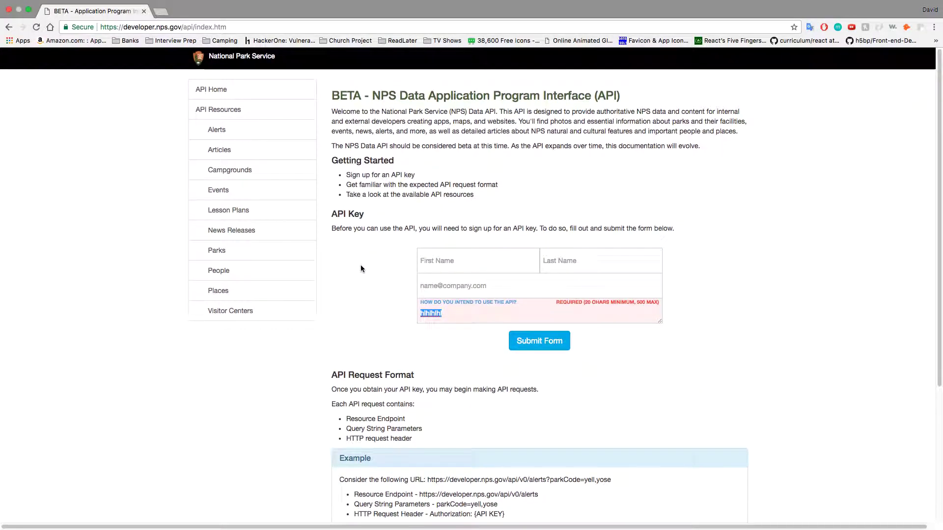
double_click(461, 317)
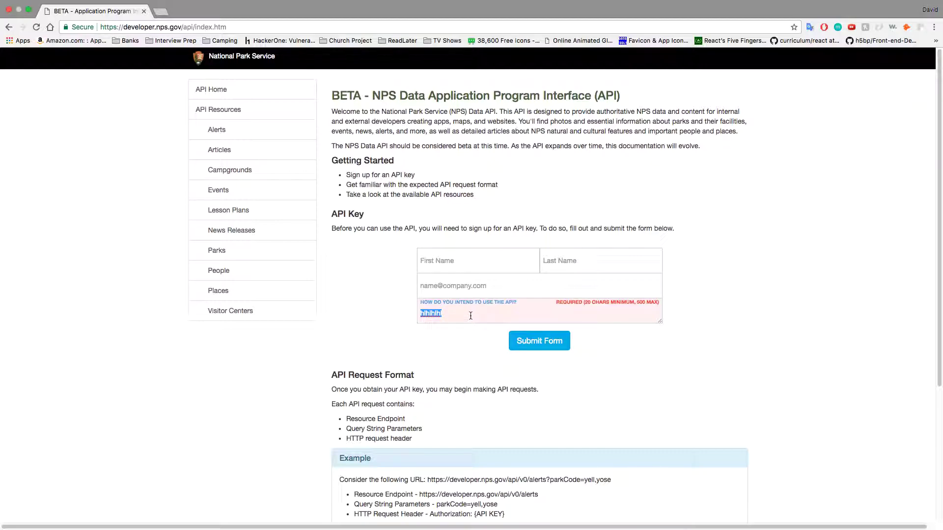
key(BackSpace)
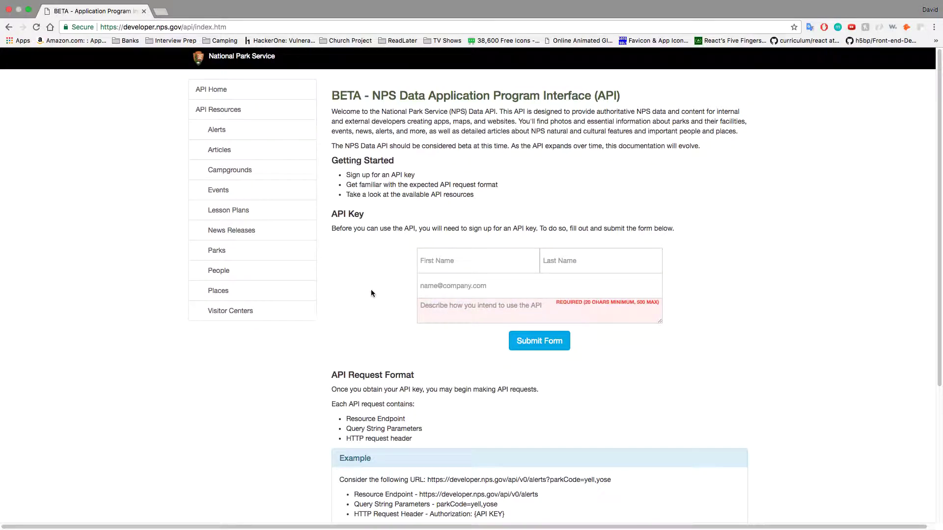
Select the example alerts URL with parkCode=yell,yose and bring Postman forward.
scroll(371, 291, down, 5)
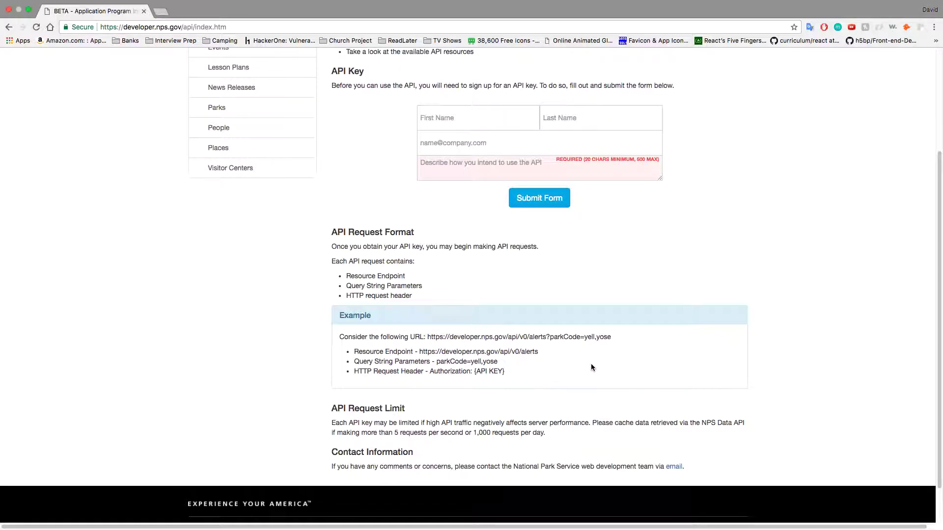
drag(608, 338, 436, 339)
key(super+c)
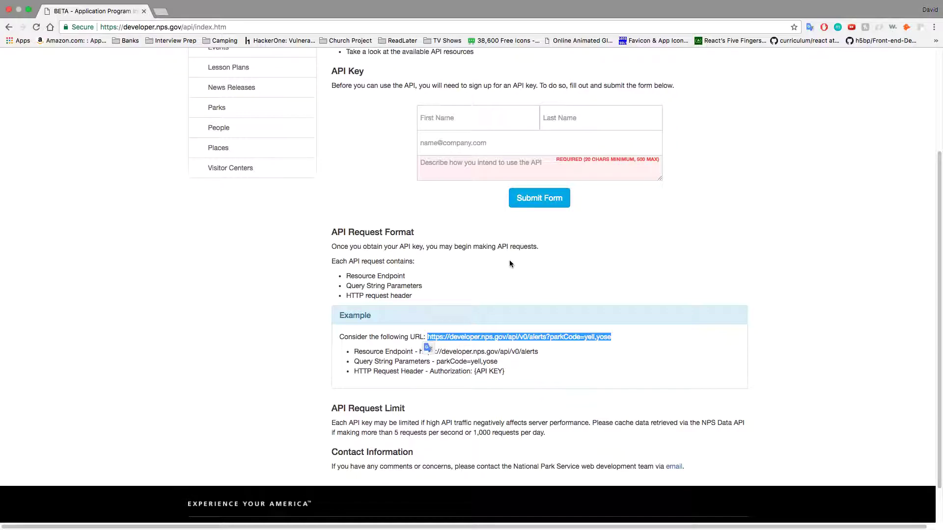
key(ctrl+Left)
Paste the NPS alerts URL into the new GET request, then return to Chrome.
click(260, 76)
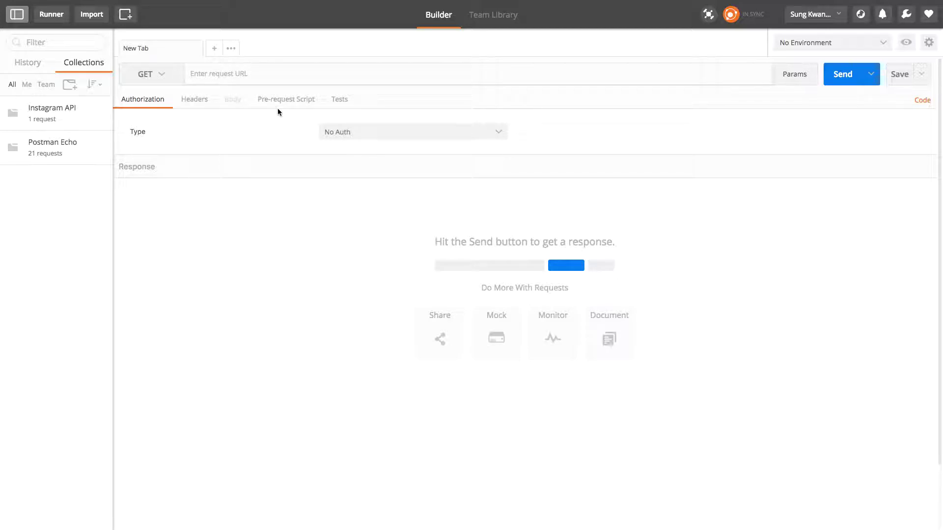
key(super+v)
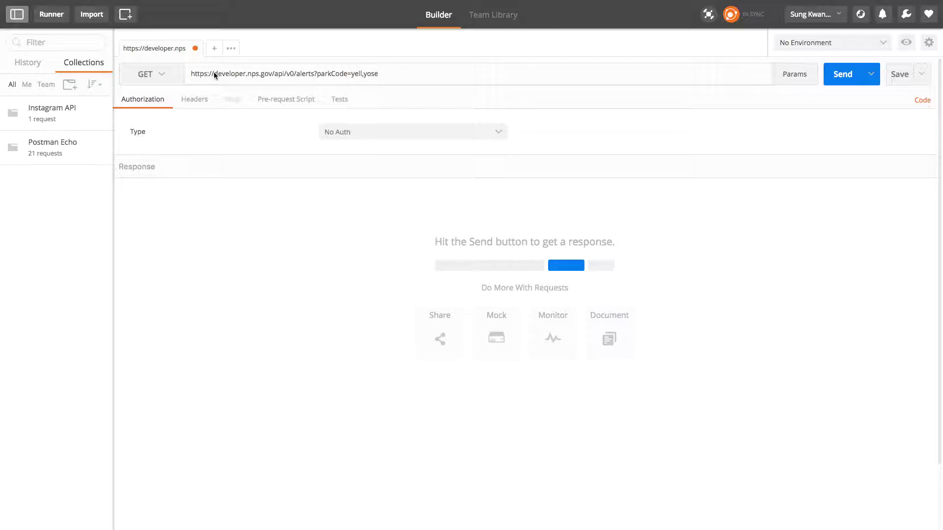
key(ctrl+Right)
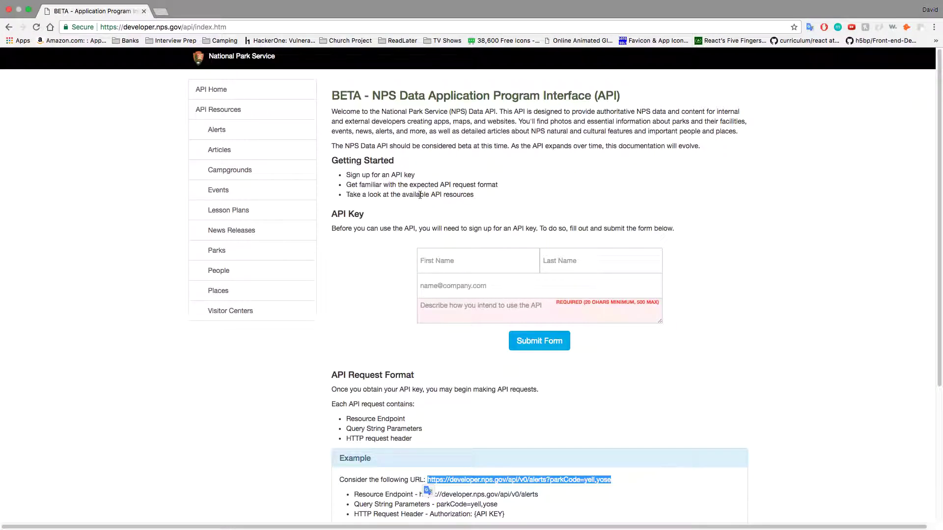
click(252, 110)
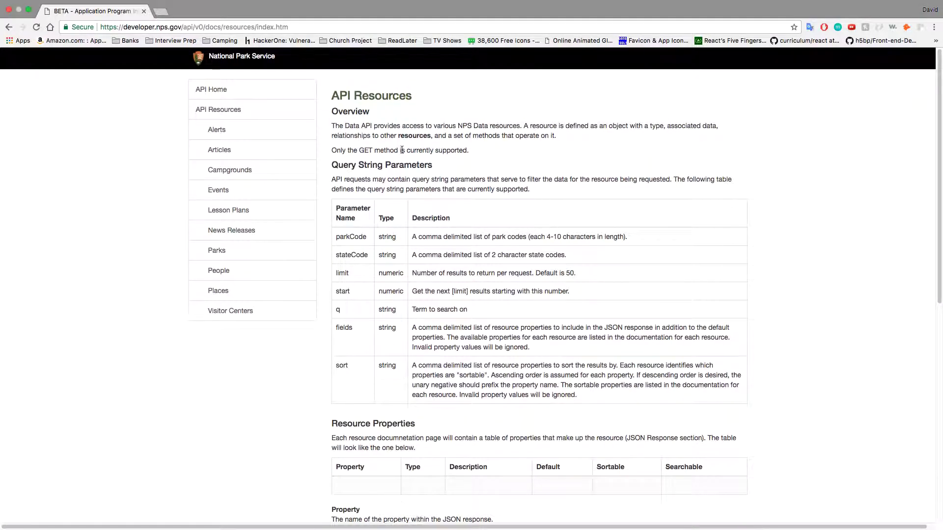
drag(332, 150, 480, 155)
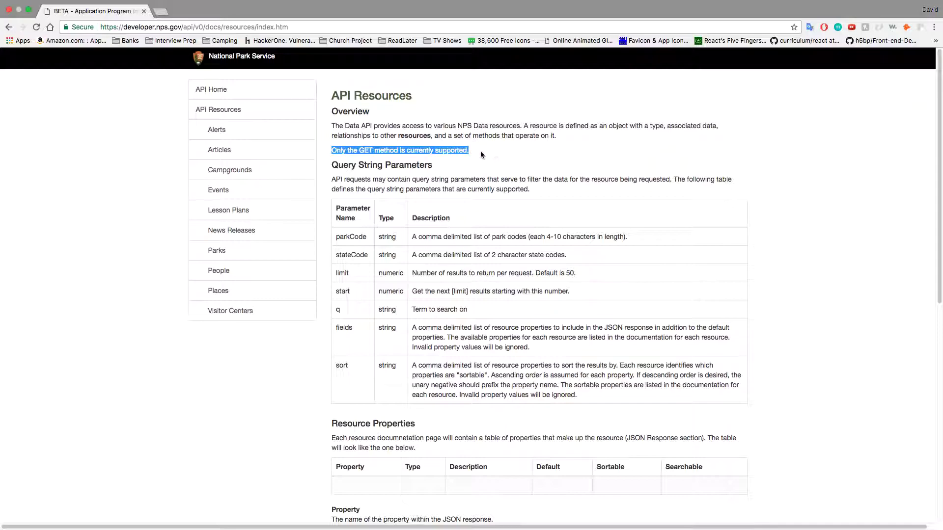
click(230, 92)
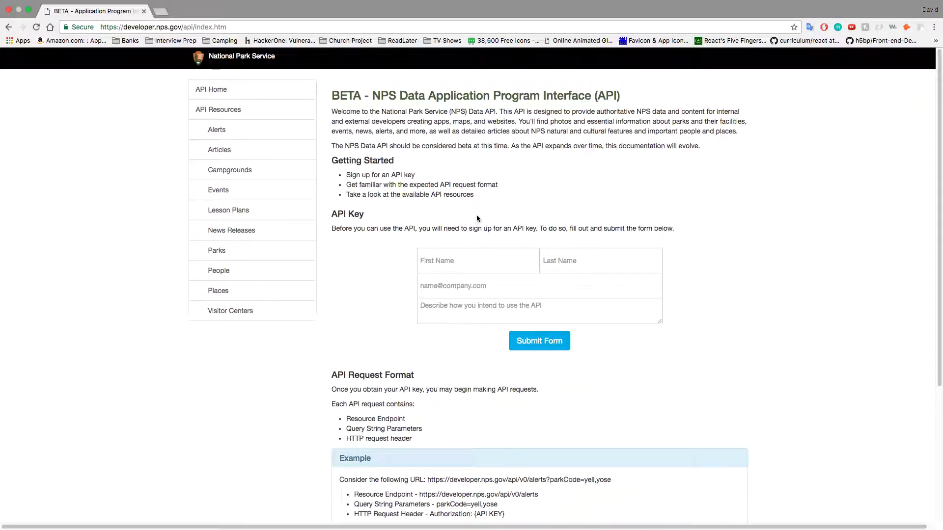
scroll(295, 354, down, 5)
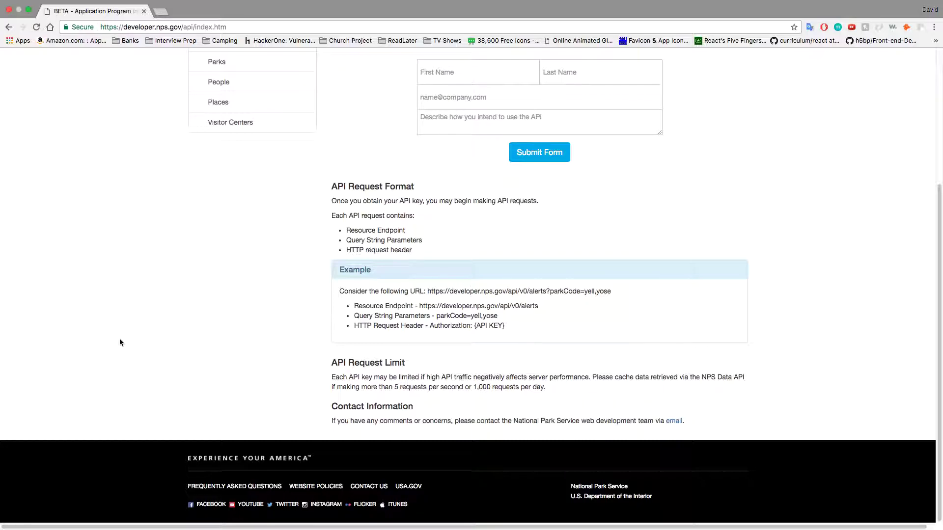
scroll(212, 361, up, 4)
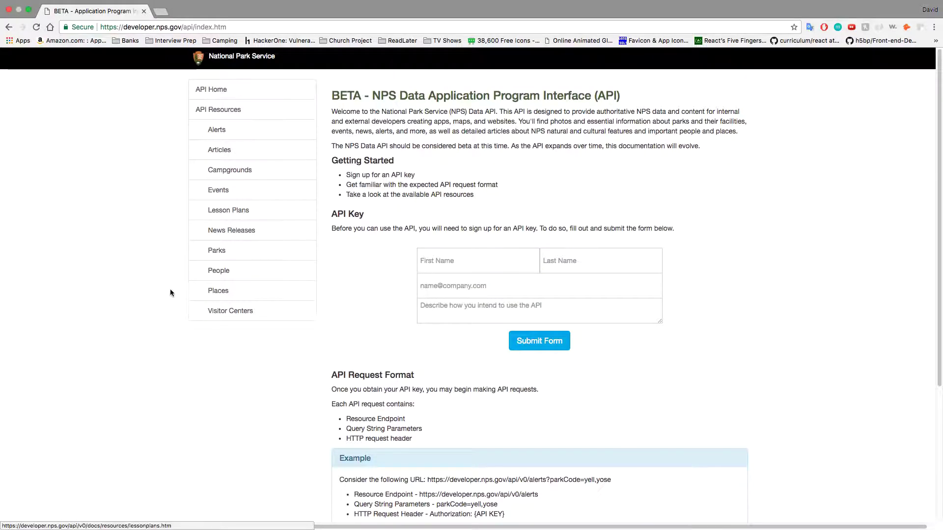
scroll(158, 344, down, 4)
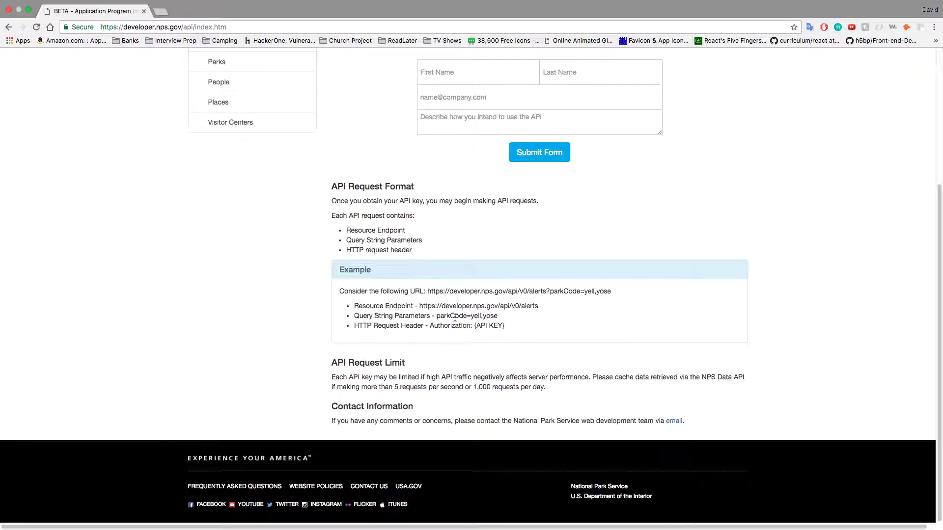
drag(550, 292, 611, 293)
double_click(602, 292)
drag(353, 326, 511, 326)
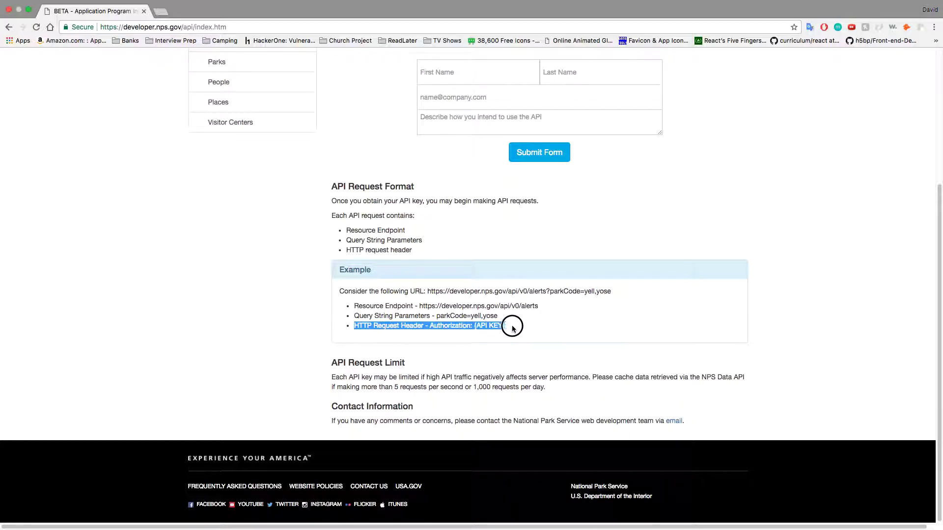
click(515, 327)
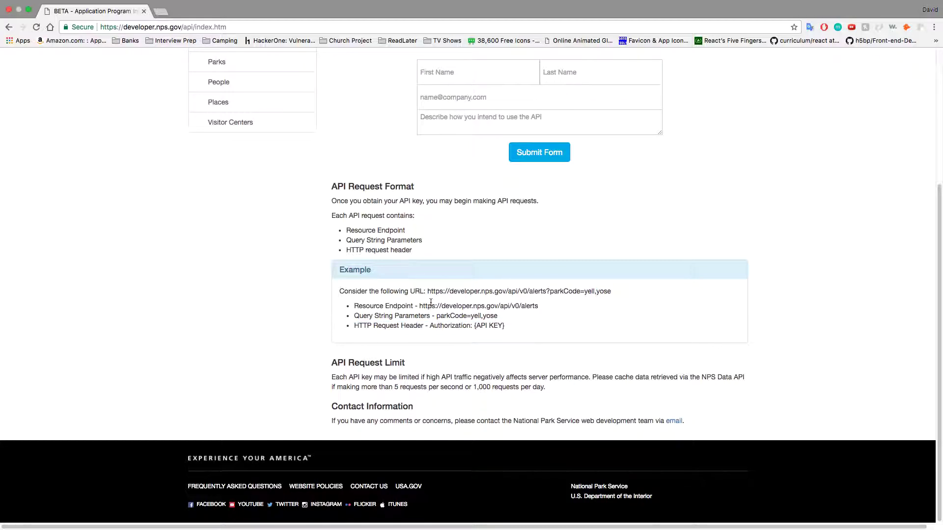
Add an Authorization header to the alerts request with the API key as value.
key(ctrl+Left)
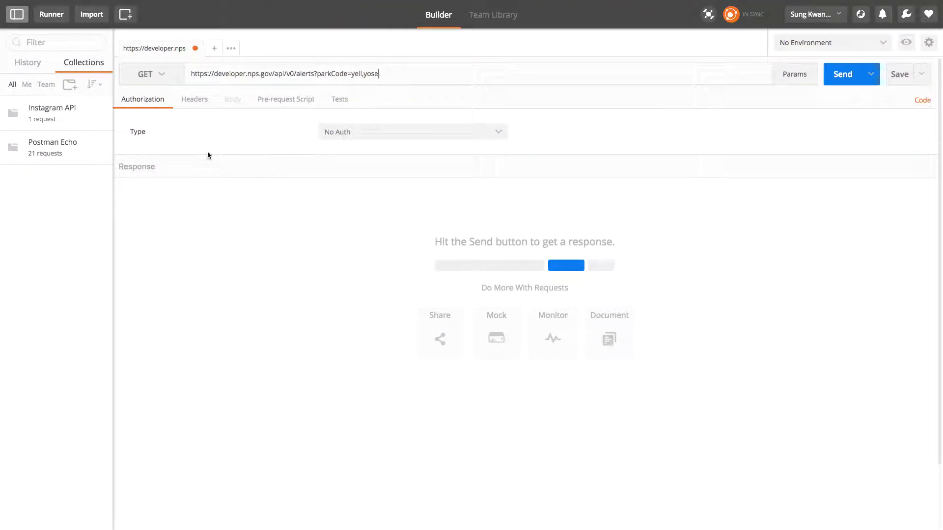
click(185, 103)
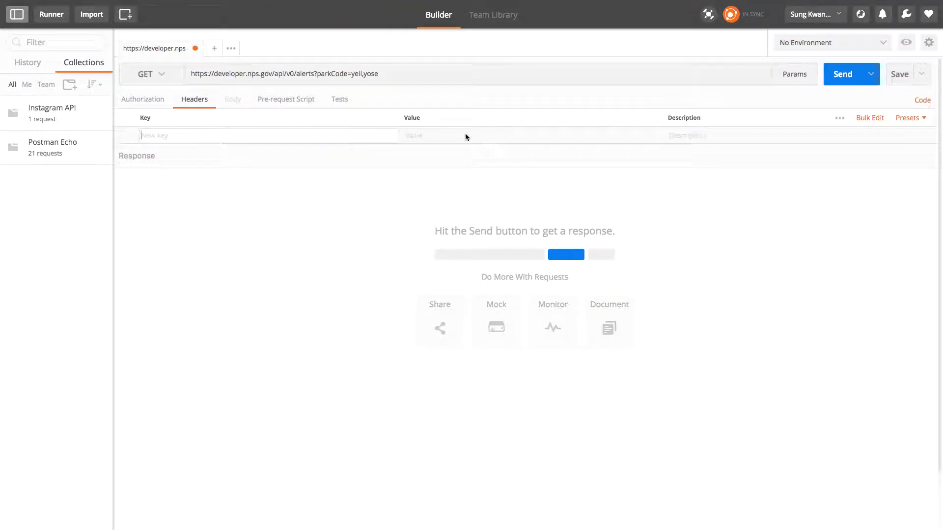
text(Authori)
key(Down)
key(Return)
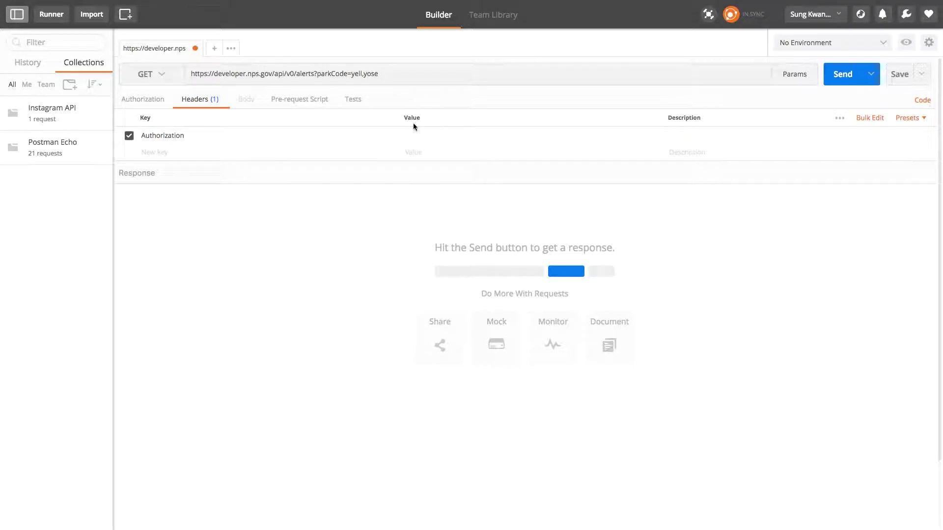
click(433, 131)
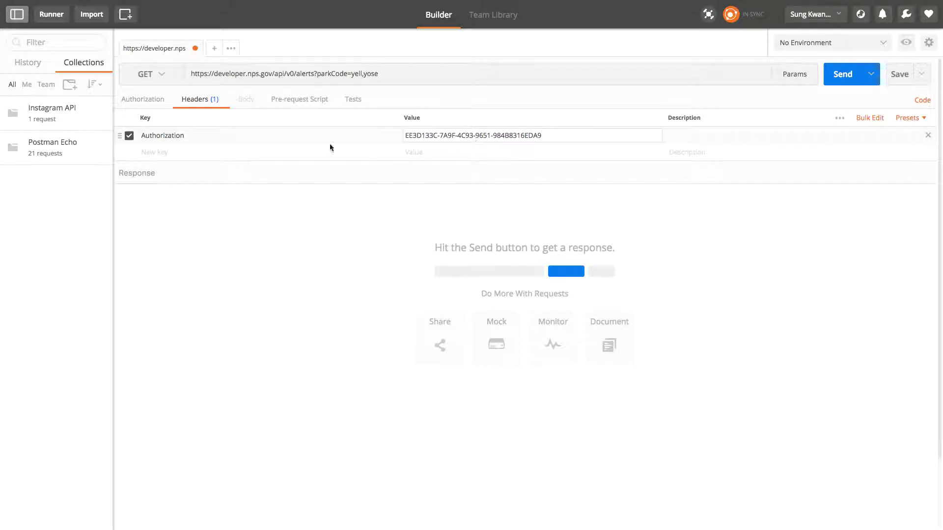
Send the request with the Authorization header off (401), then on (200 OK).
click(845, 73)
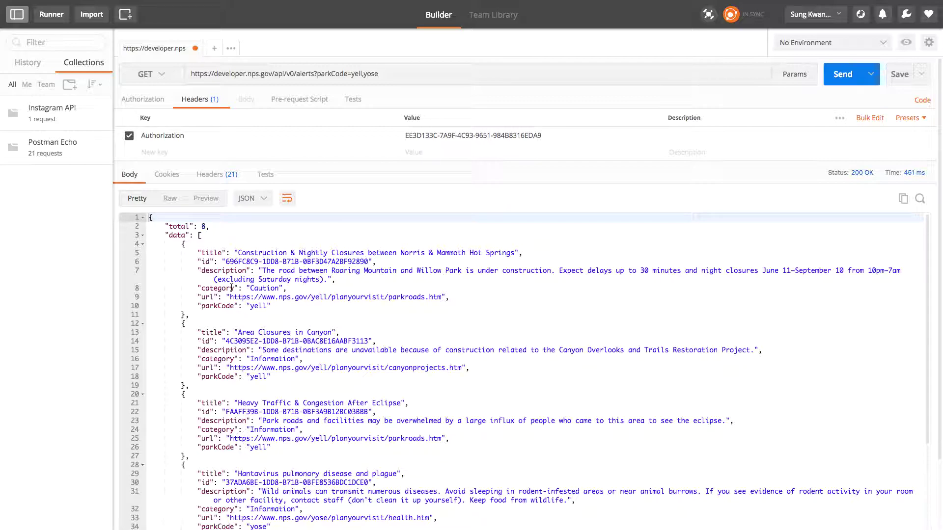
click(129, 135)
click(843, 74)
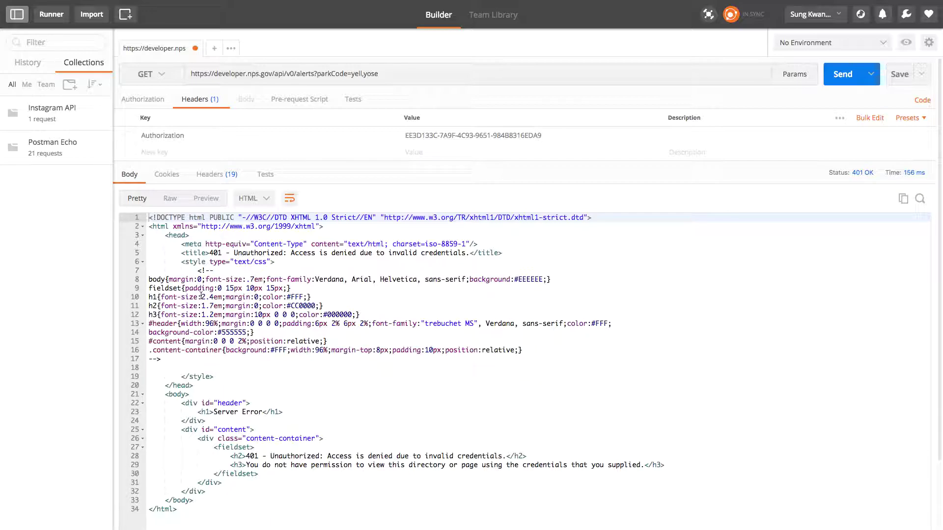
click(128, 137)
click(843, 74)
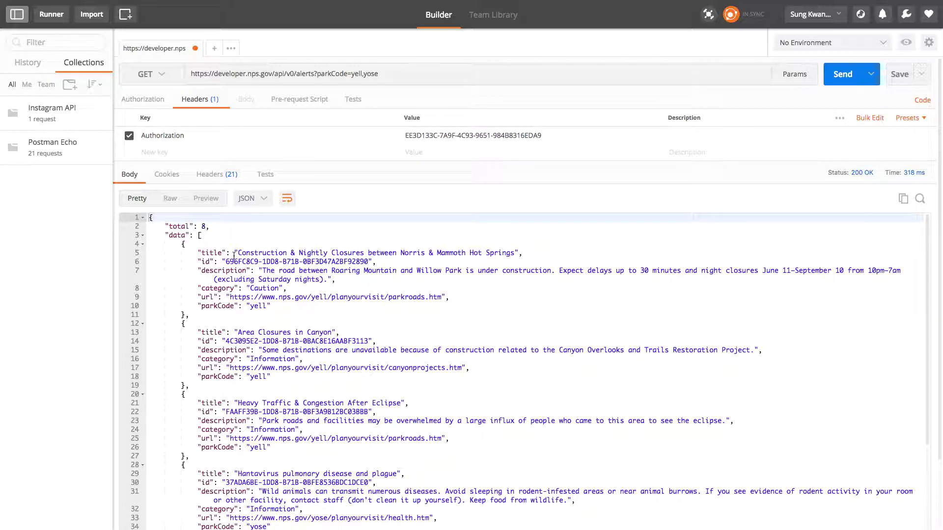
key(ctrl+Right)
scroll(282, 316, up, 3)
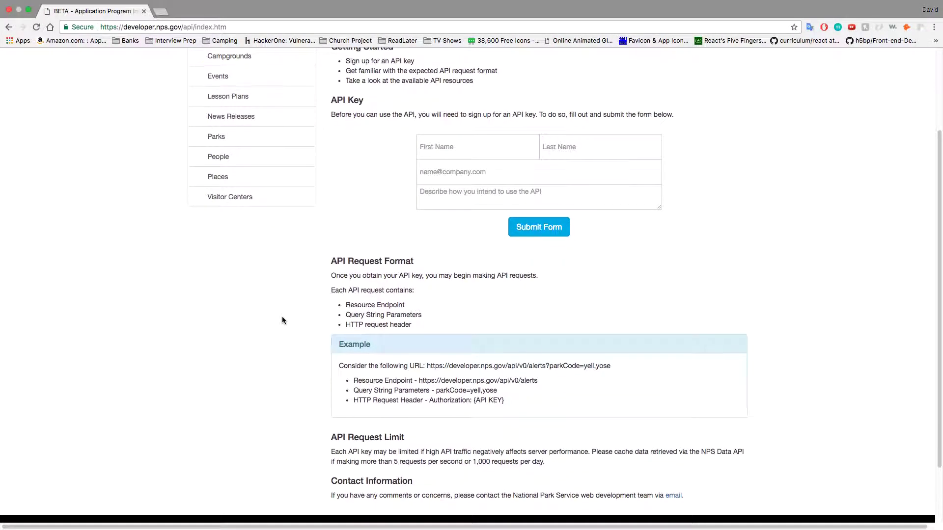
Open the API Resources docs page and highlight {version} in the first path example.
scroll(314, 393, up, 4)
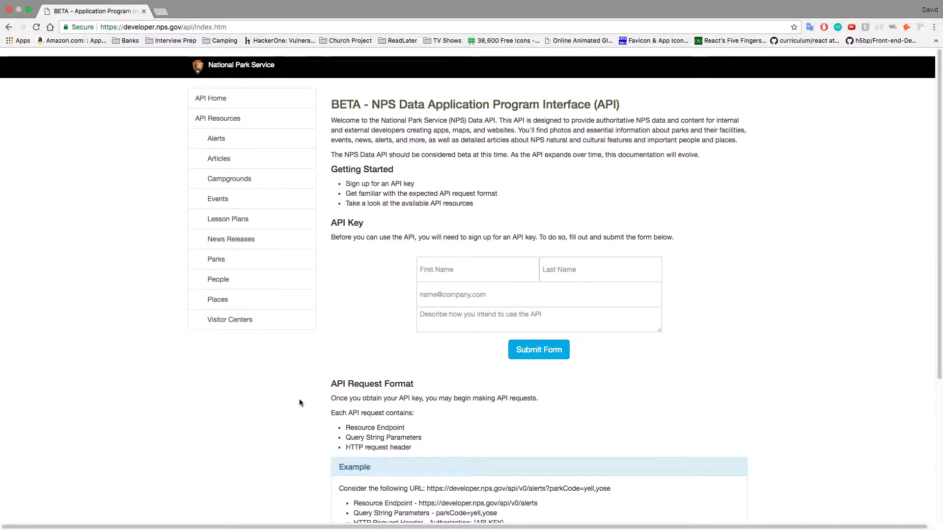
click(260, 110)
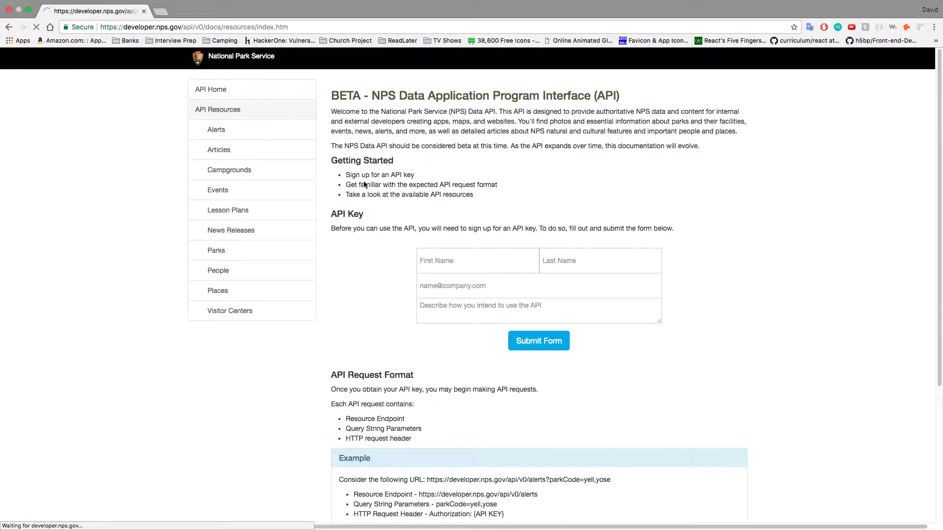
scroll(626, 261, down, 5)
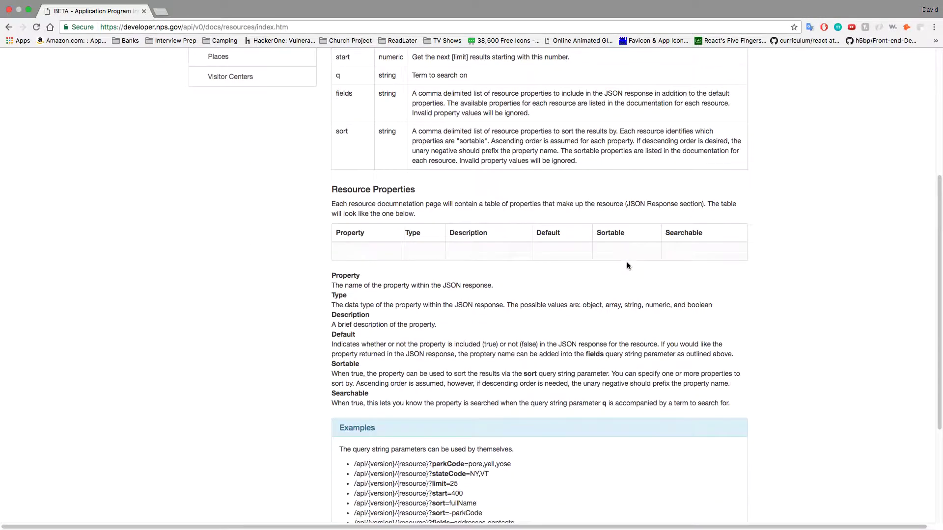
scroll(626, 265, down, 4)
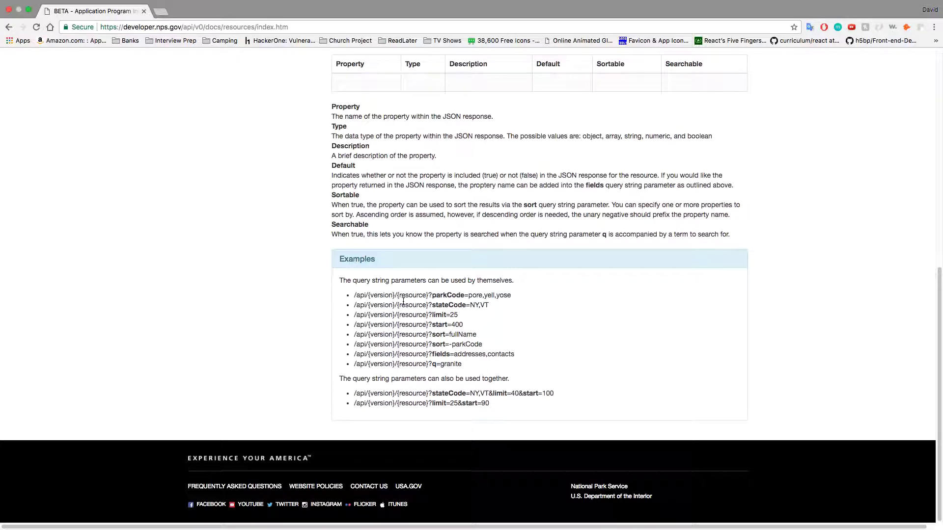
drag(373, 296, 392, 295)
key(super+Tab)
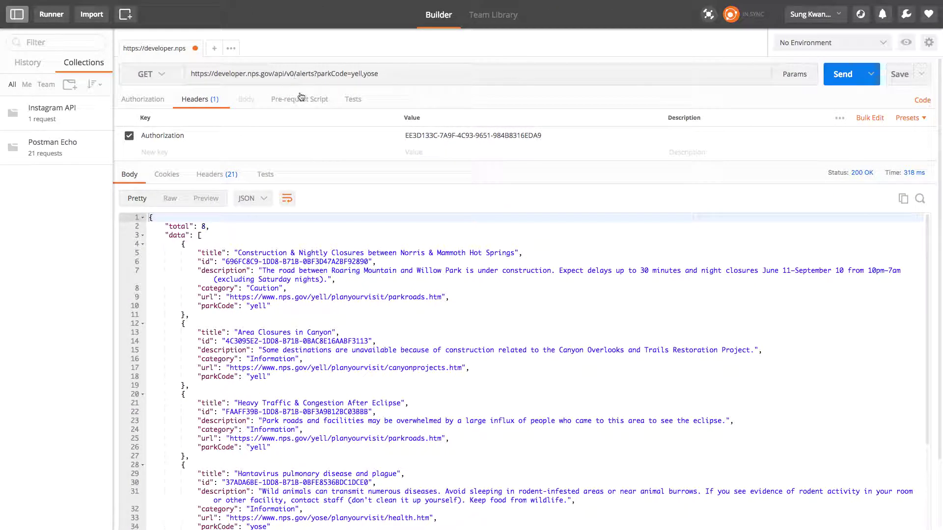
key(super+Tab)
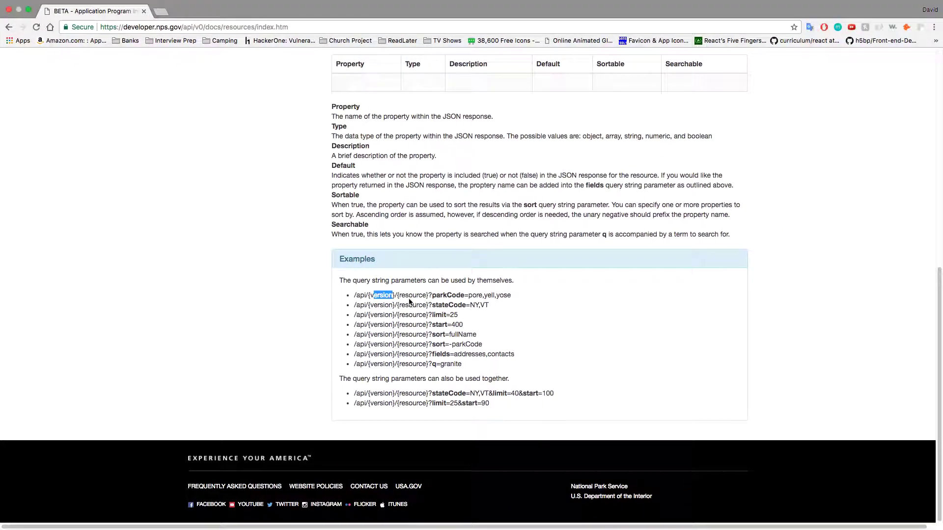
key(super+Tab)
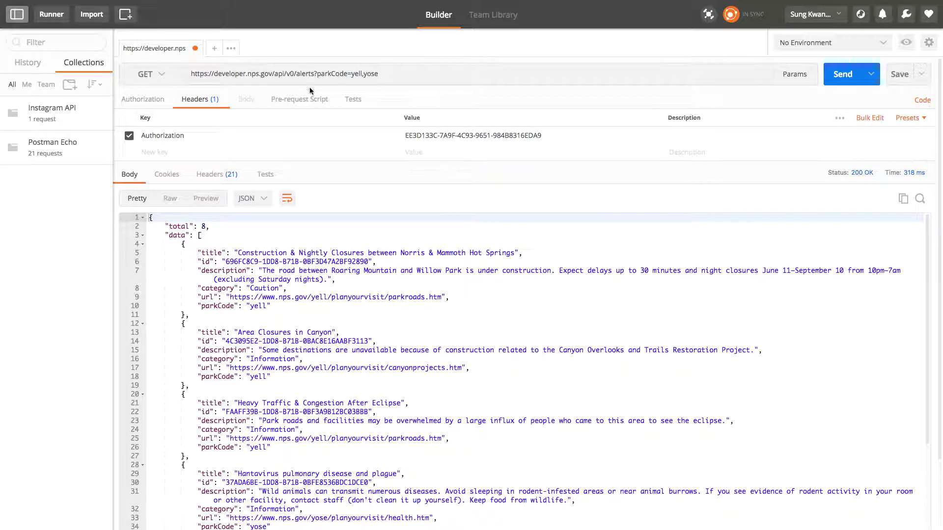
key(super+Tab)
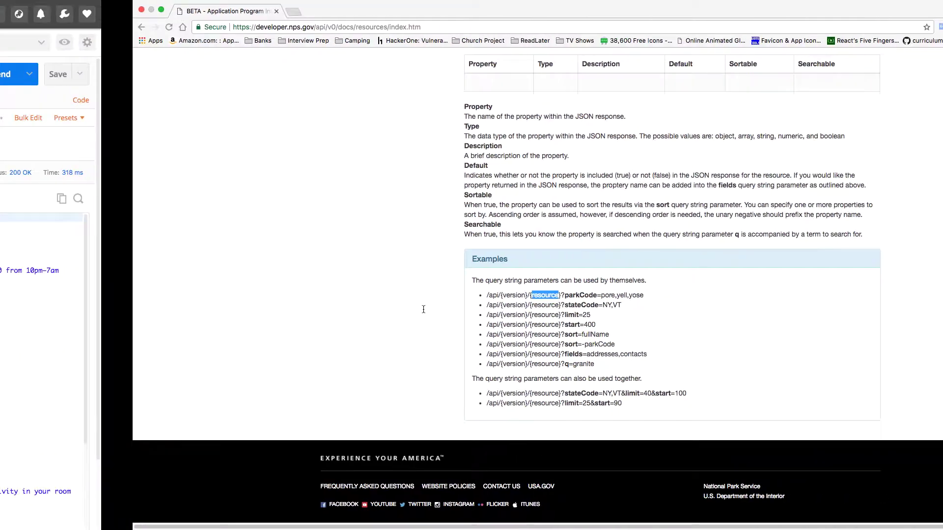
scroll(461, 354, up, 10)
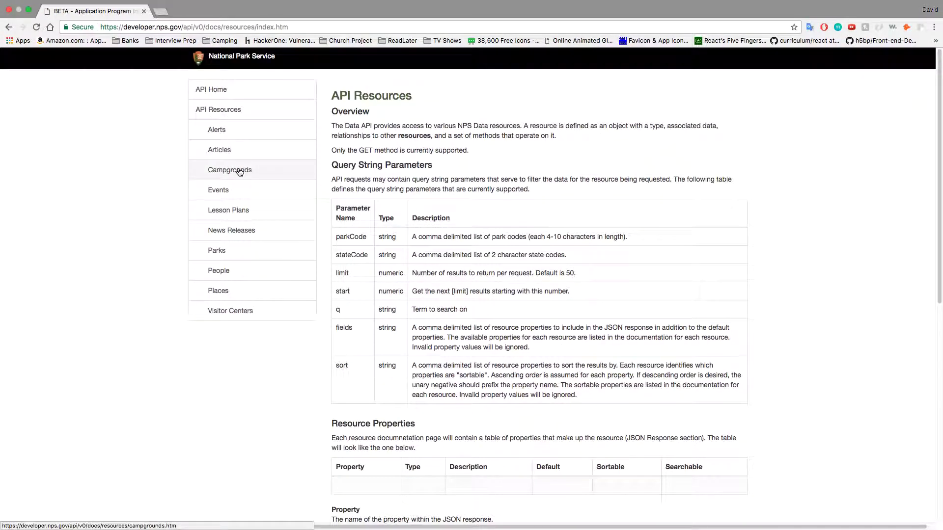
scroll(272, 349, down, 15)
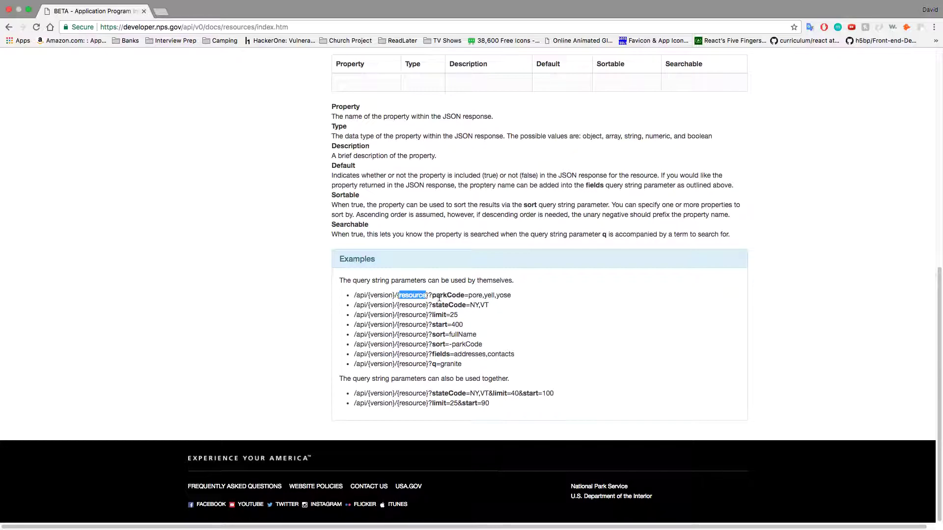
drag(432, 296, 517, 297)
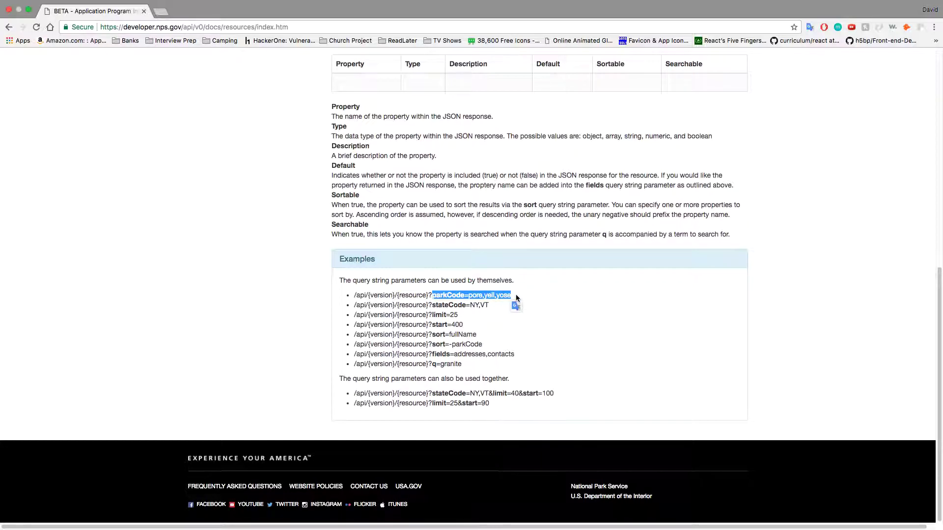
click(444, 298)
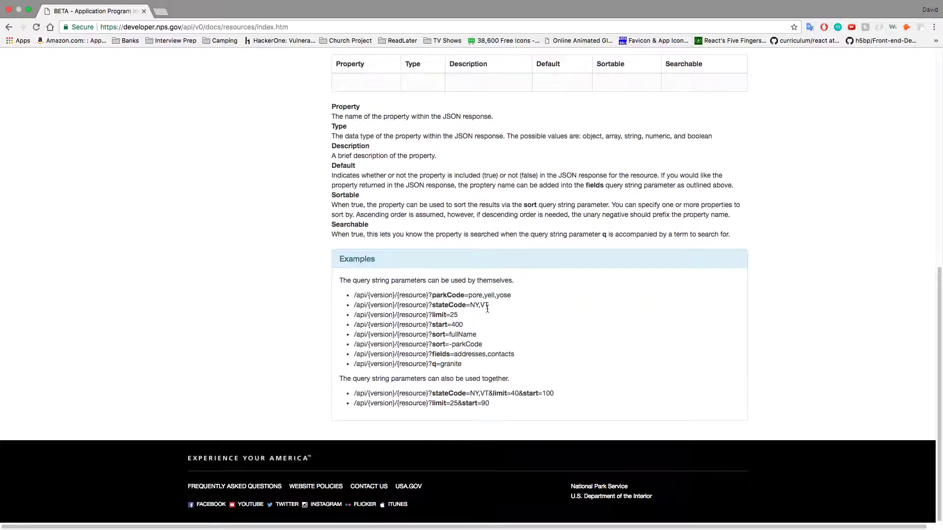
Open the Parks resource docs, highlight /parks in the heading, and return to Postman.
scroll(486, 306, up, 10)
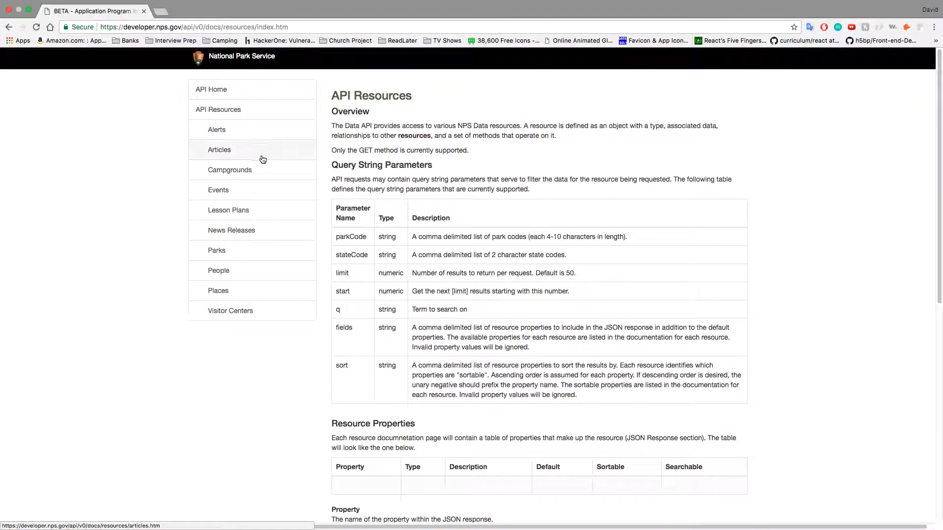
click(270, 251)
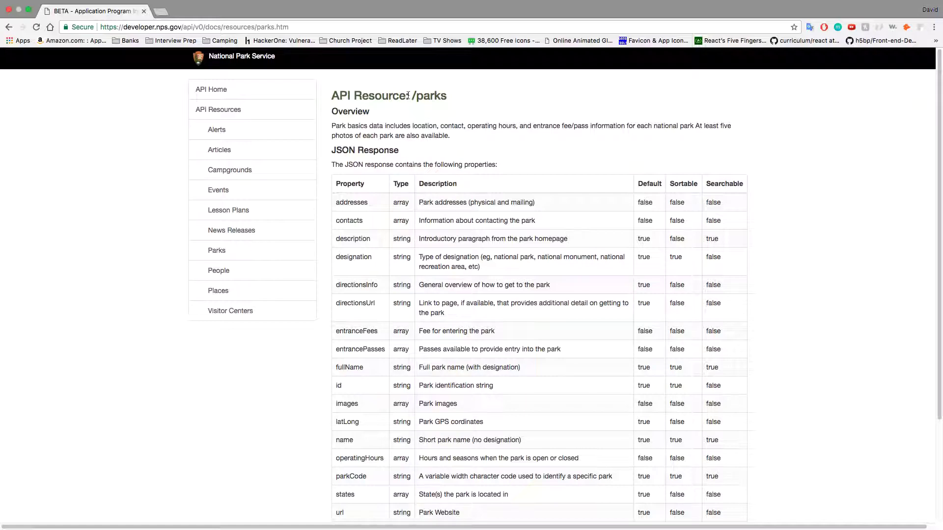
drag(411, 96, 448, 96)
click(380, 124)
key(ctrl+Left)
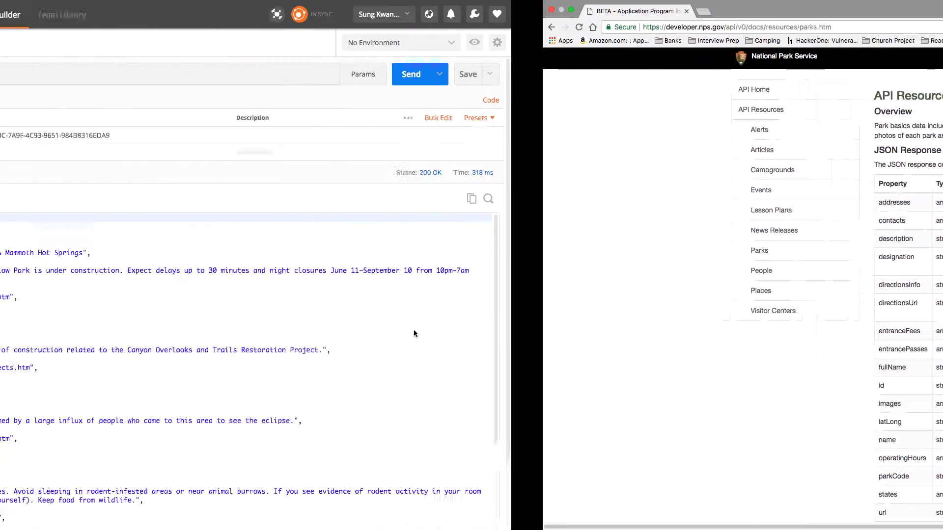
Change the URL endpoint from alerts to parks and send the request.
double_click(304, 74)
text(parks)
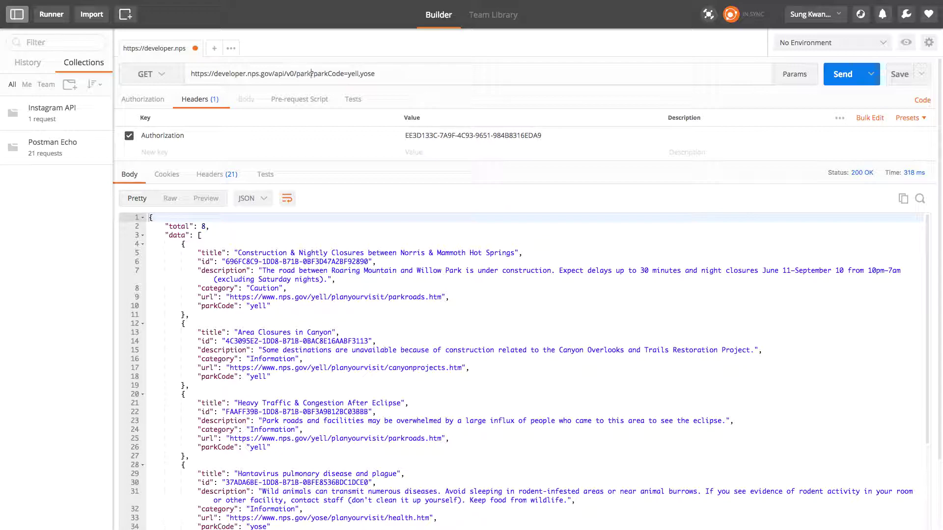
double_click(370, 74)
click(843, 74)
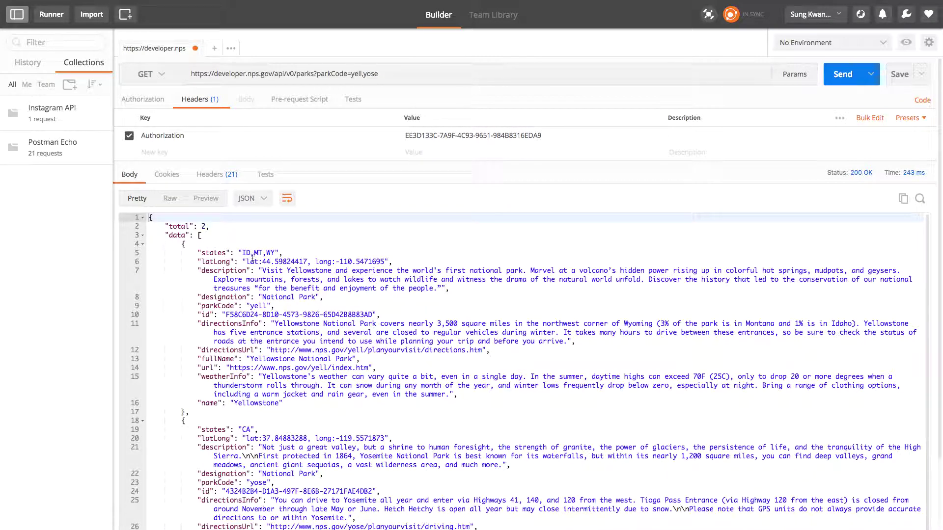
Inspect the response, highlighting Yellowstone's name and Yosemite's CA state value.
scroll(204, 299, down, 2)
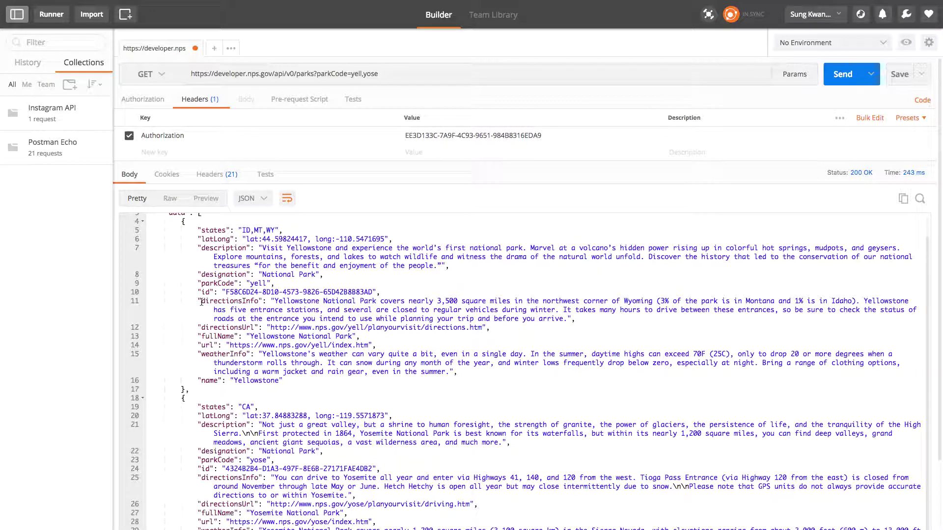
double_click(259, 381)
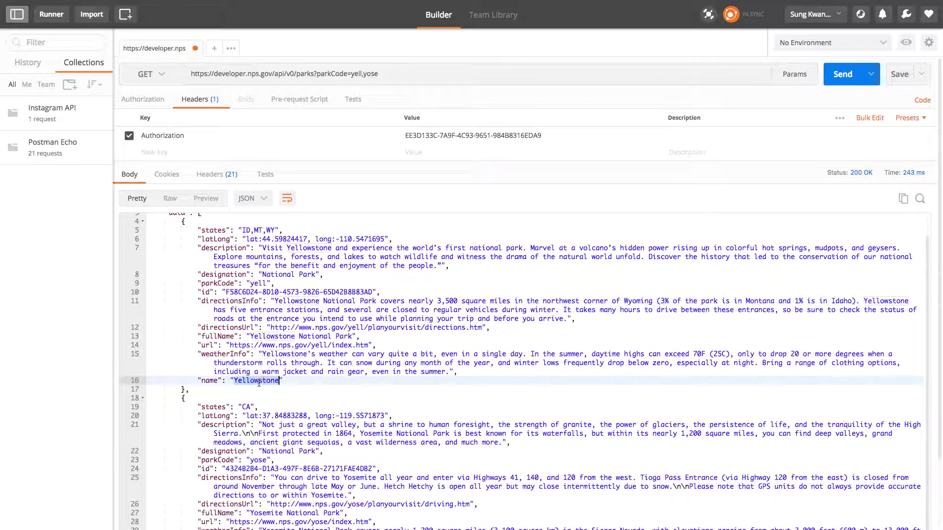
double_click(247, 407)
scroll(247, 466, down, 4)
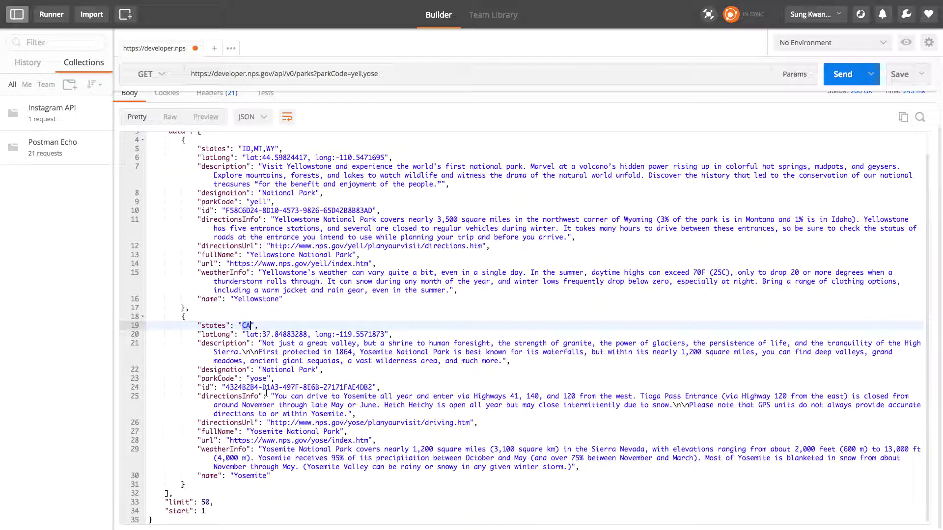
scroll(247, 415, up, 2)
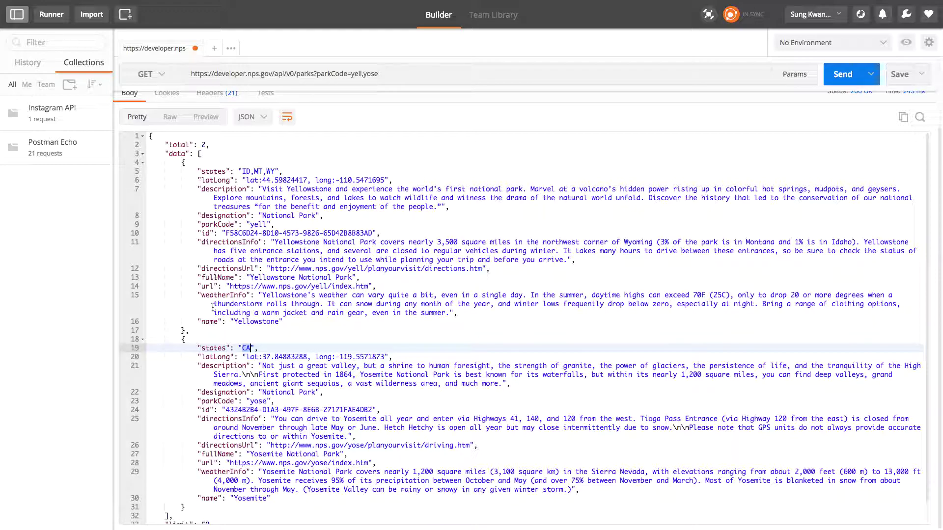
scroll(229, 171, up, 4)
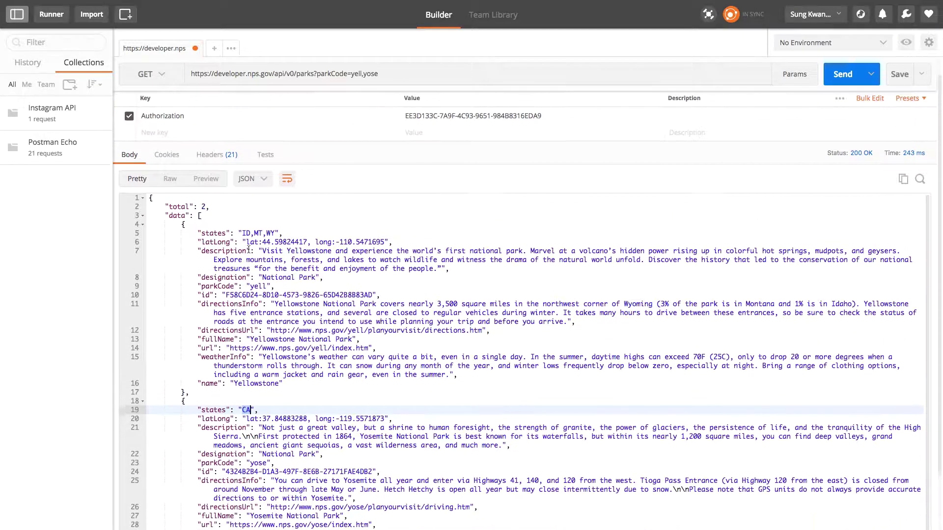
Append ',zion' to the parkCode list, resend, and scroll through the three-park response.
click(392, 75)
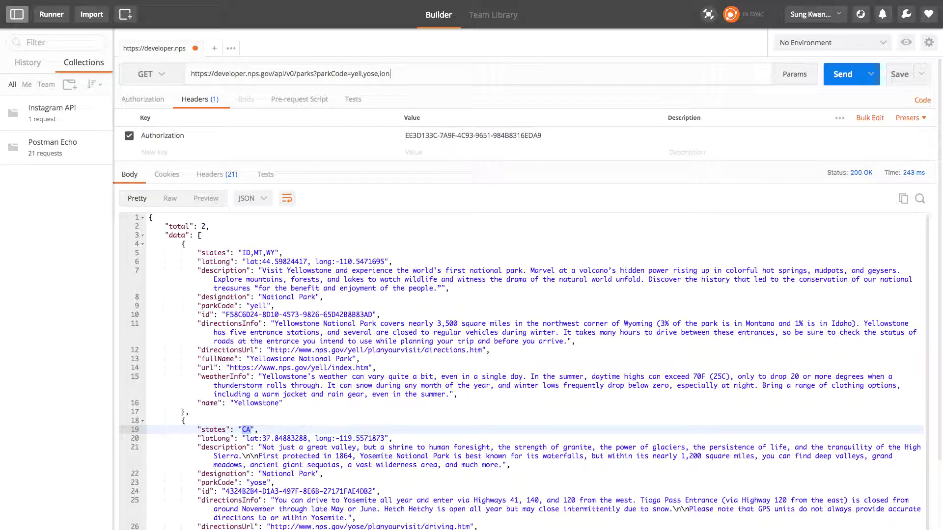
text(,zion)
click(842, 74)
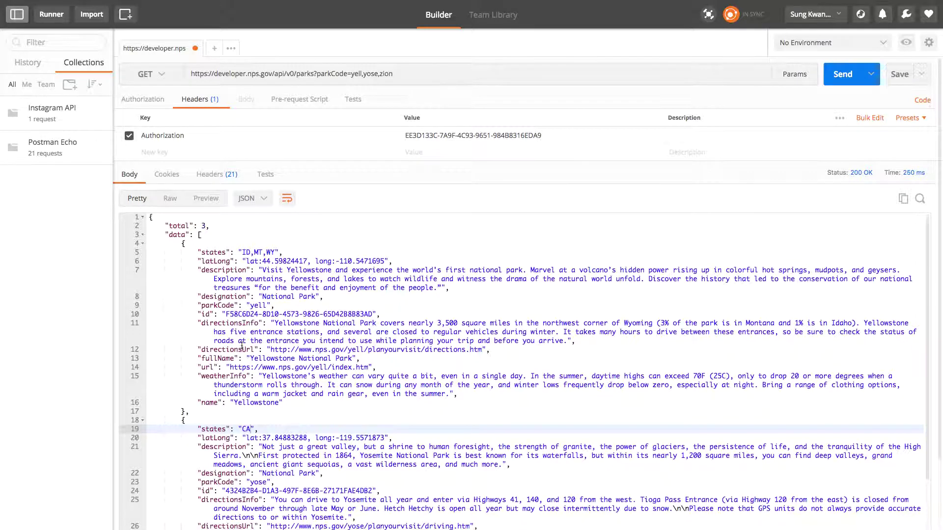
scroll(237, 401, down, 10)
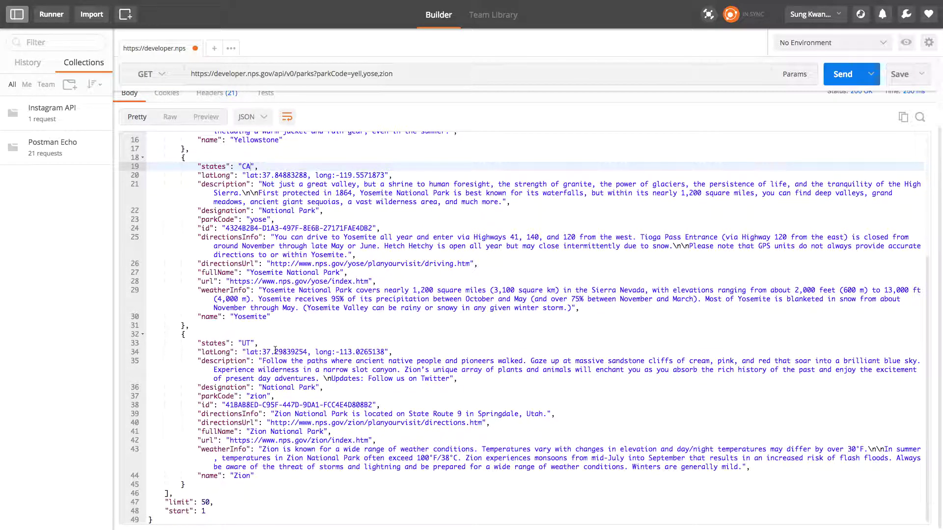
Back in the /parks docs, highlight the Default, Sortable and Searchable column headings.
key(ctrl+Right)
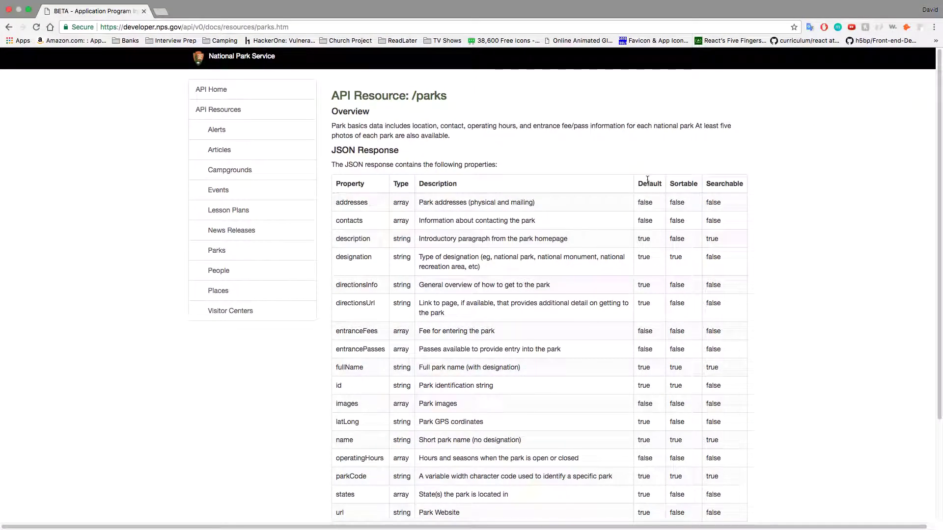
double_click(650, 184)
double_click(683, 183)
double_click(733, 183)
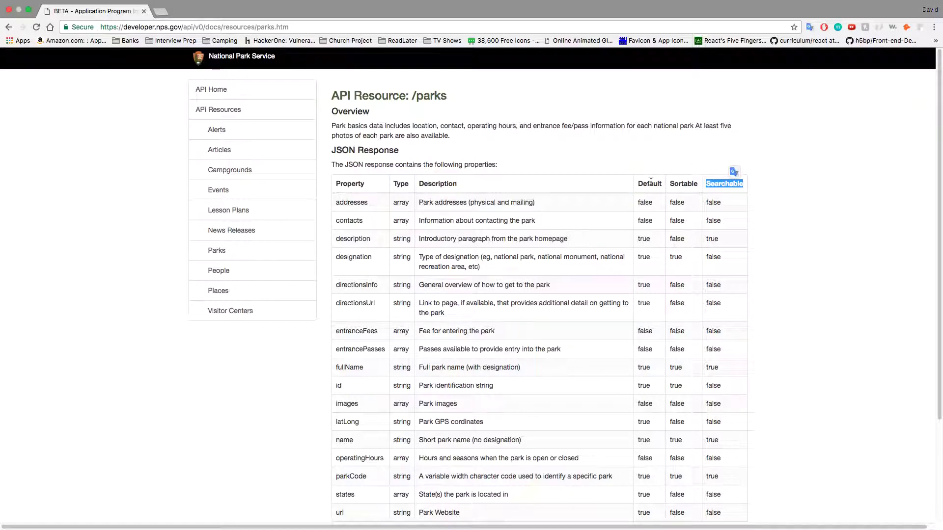